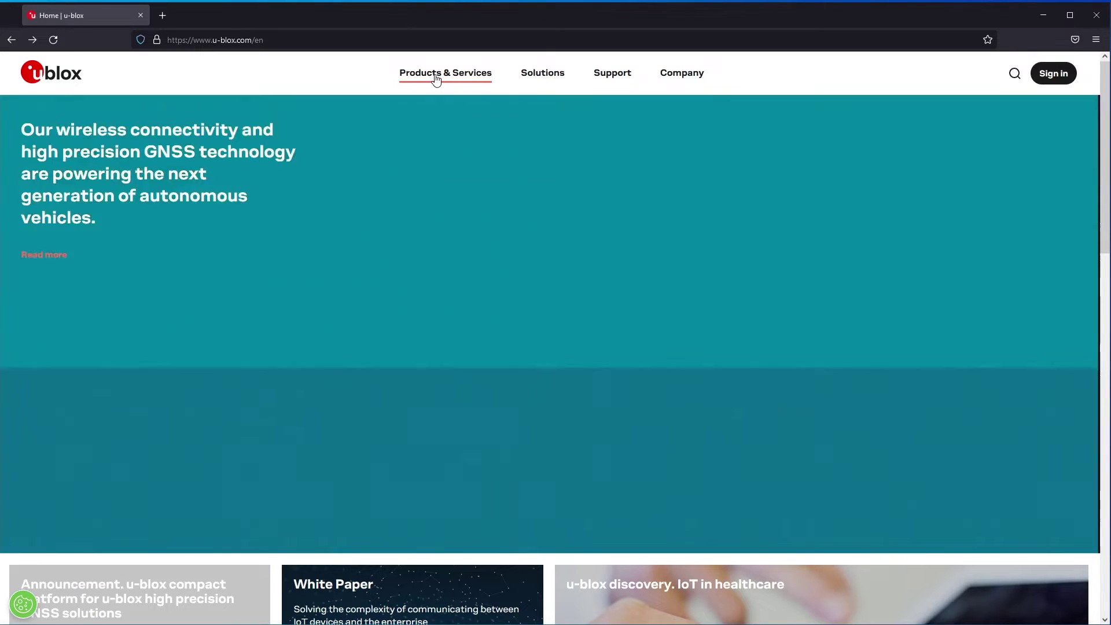
Step: Download the u-center 2 installer from the u-center page under Products & Services
click(437, 75)
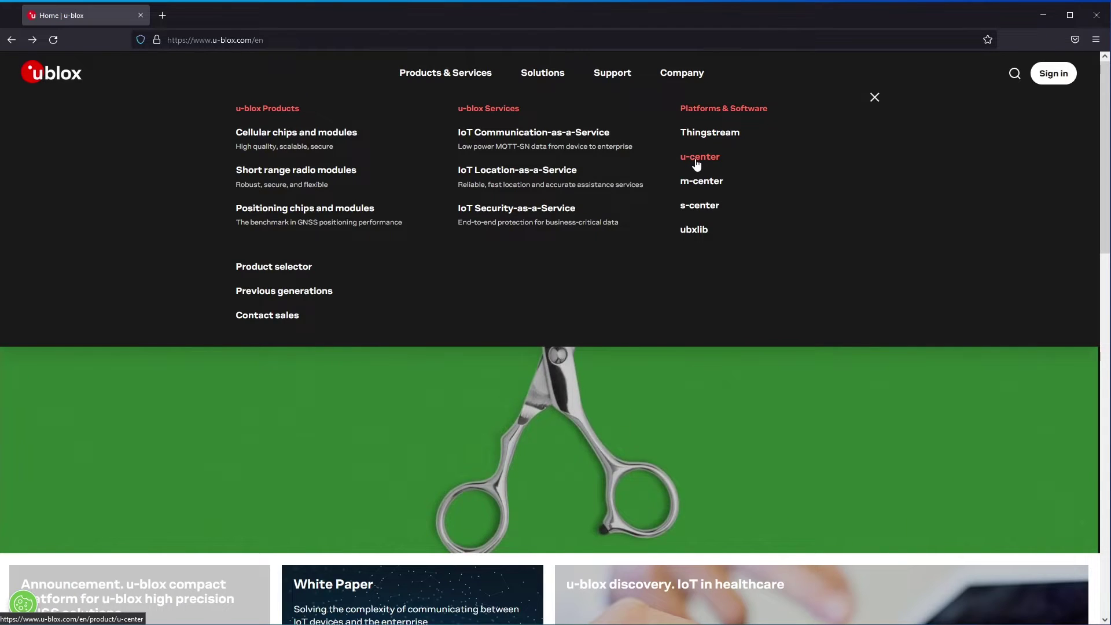
click(697, 161)
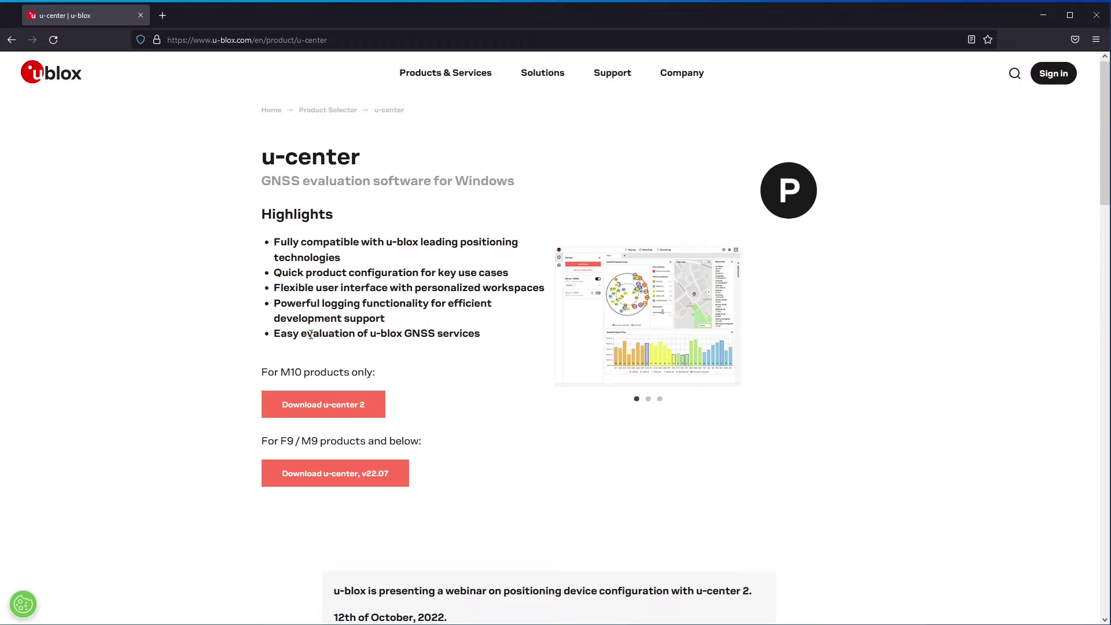
click(331, 408)
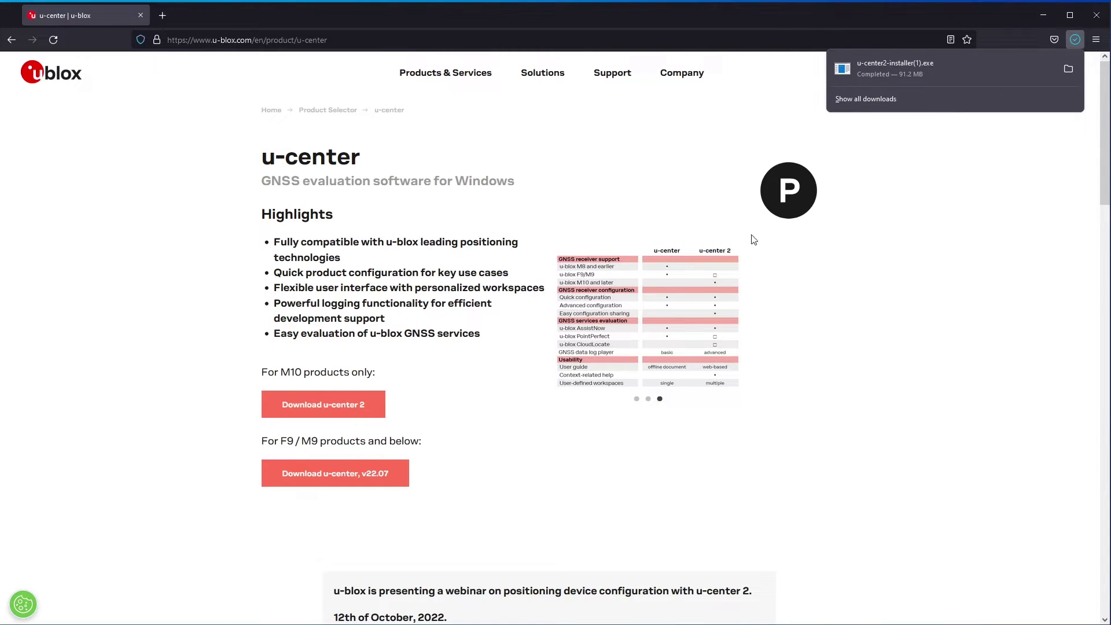
Step: Run the installer, accept the license, install for the current user only, and launch u-center 2
click(1068, 68)
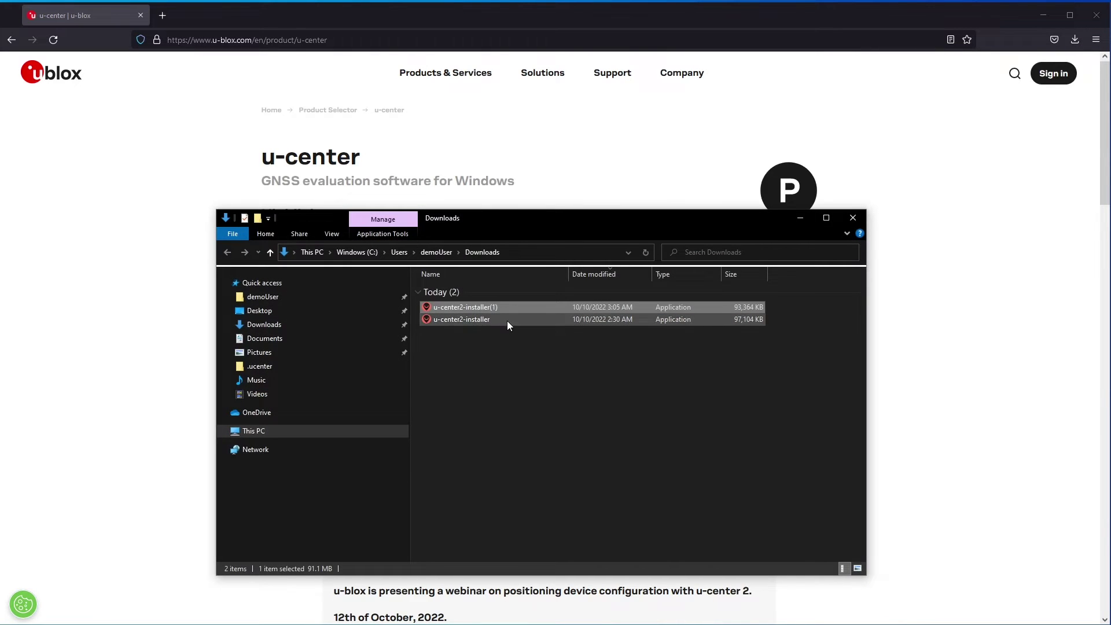
double_click(506, 320)
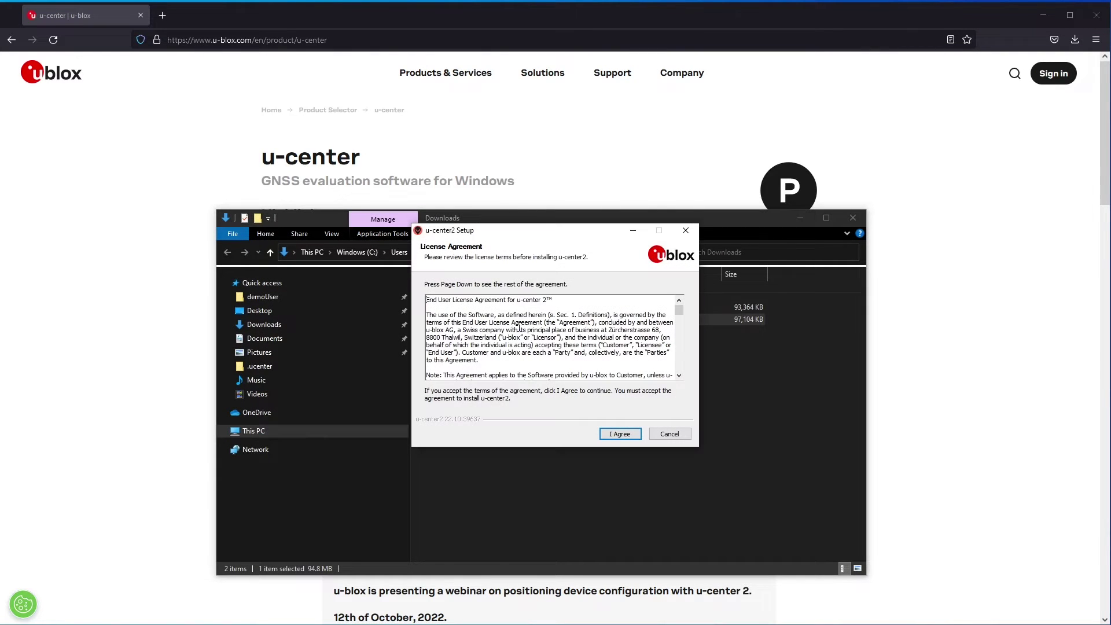
click(625, 436)
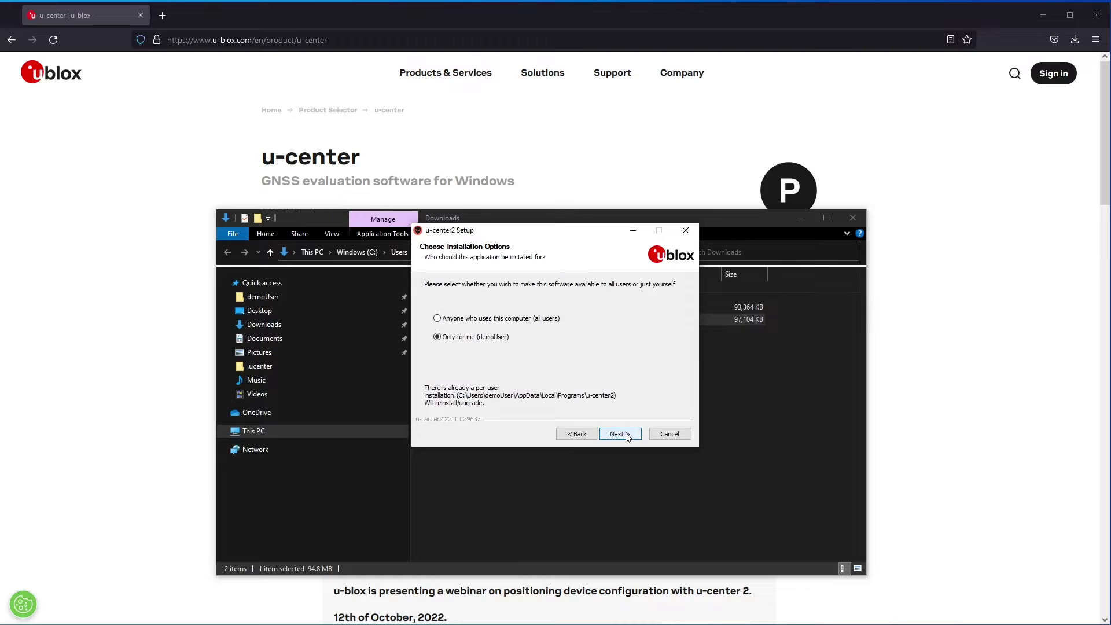
click(621, 433)
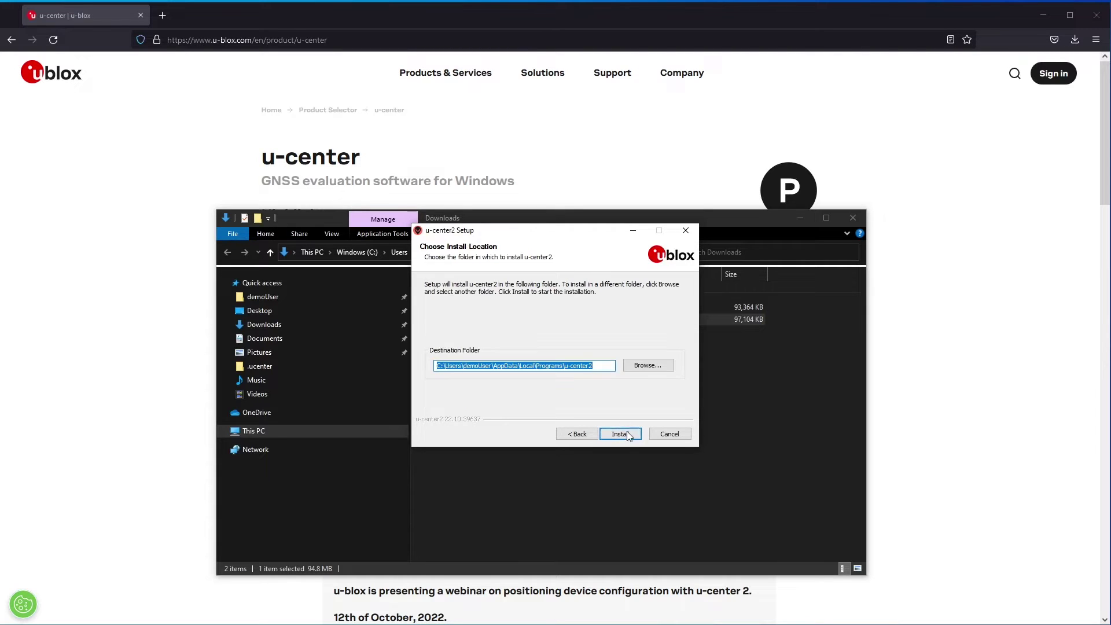
click(627, 435)
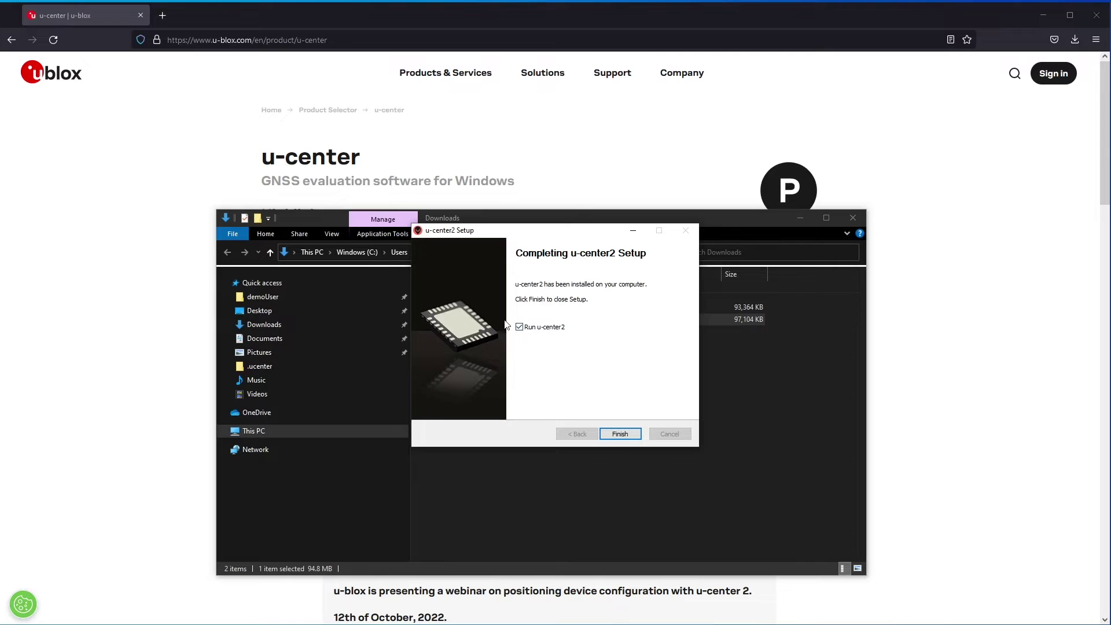
click(625, 438)
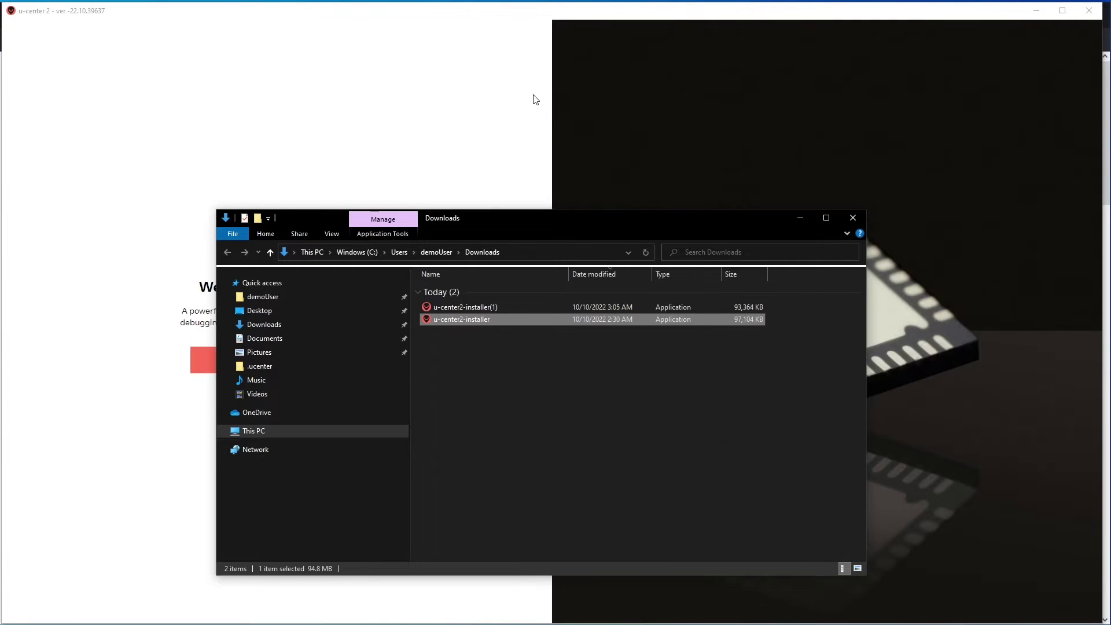
Step: Bring u-center 2 forward and open the u-blox account registration page from its welcome screen
click(532, 103)
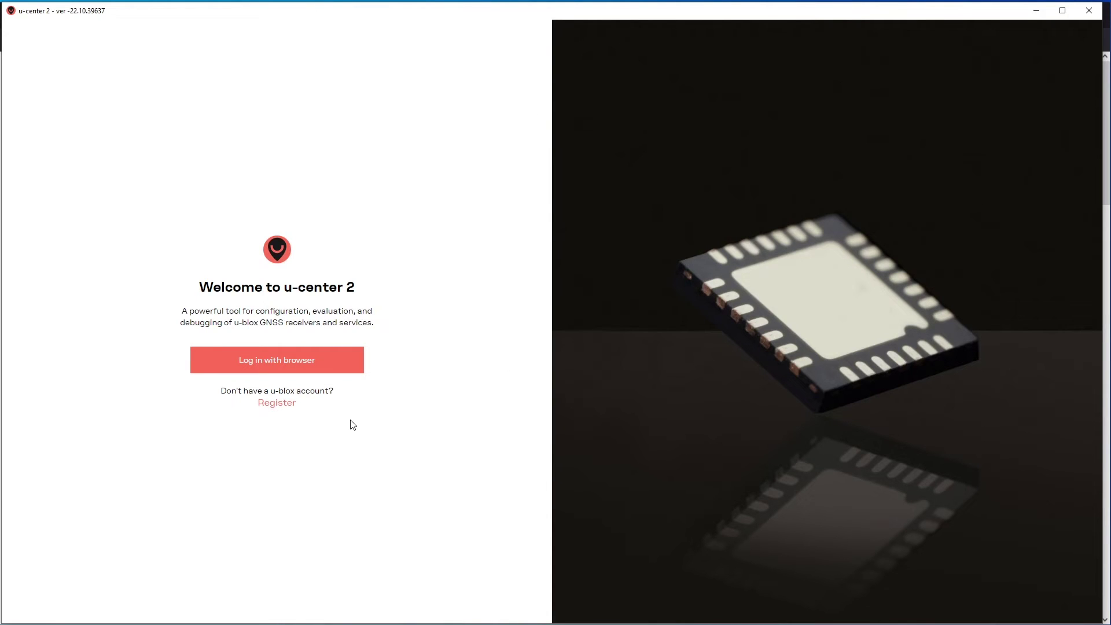
click(276, 402)
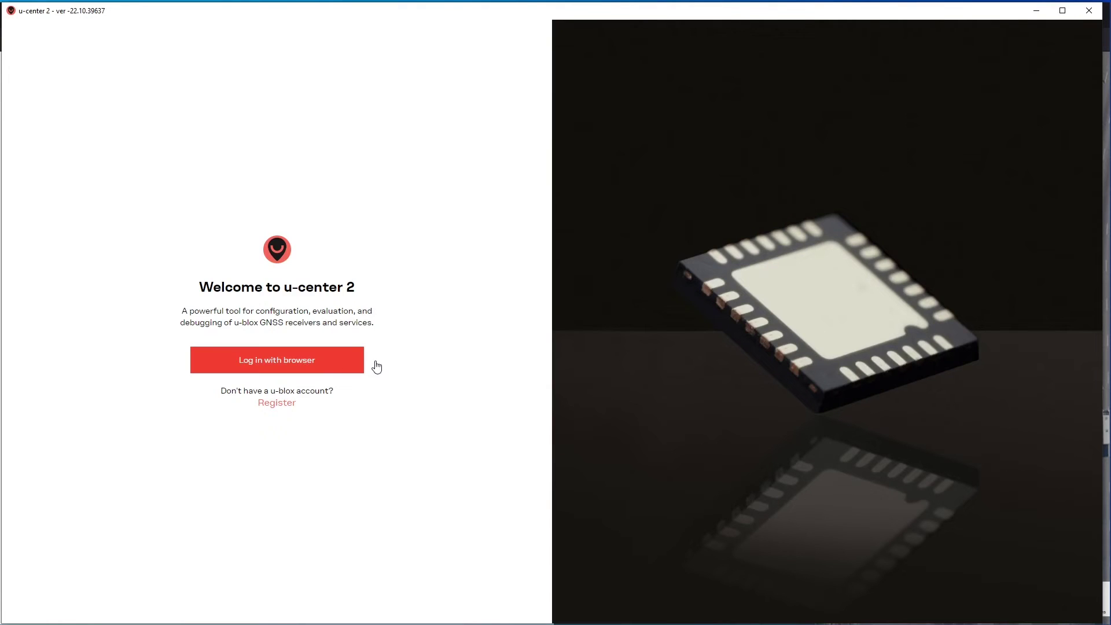
Step: Sign in to the u-blox Portal in the browser, allow u-center 2 access, and return to the app
click(315, 362)
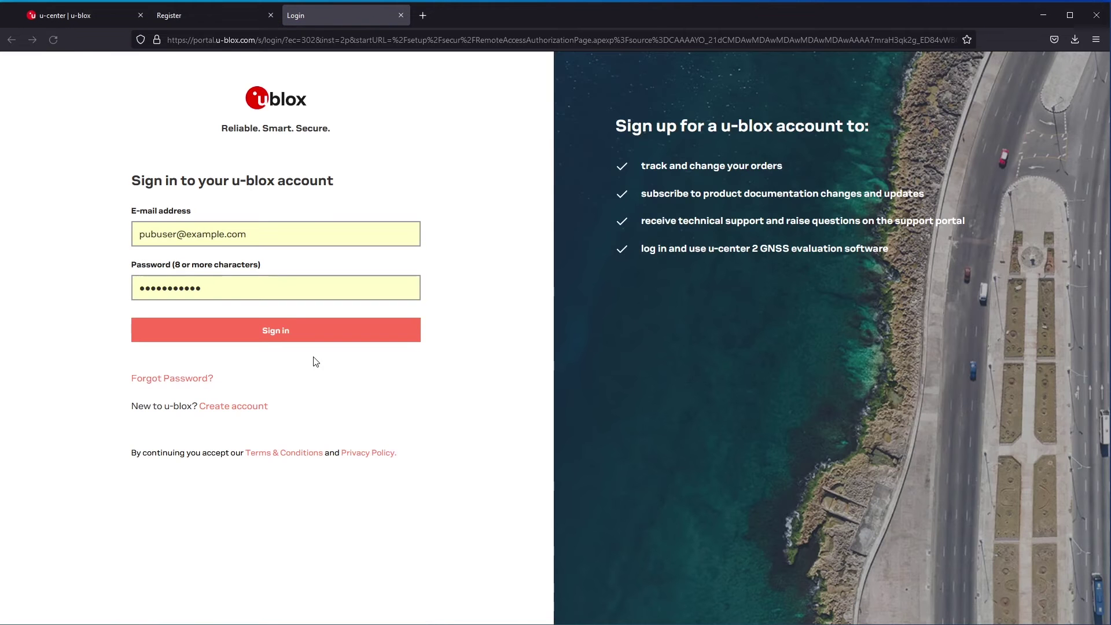
click(272, 227)
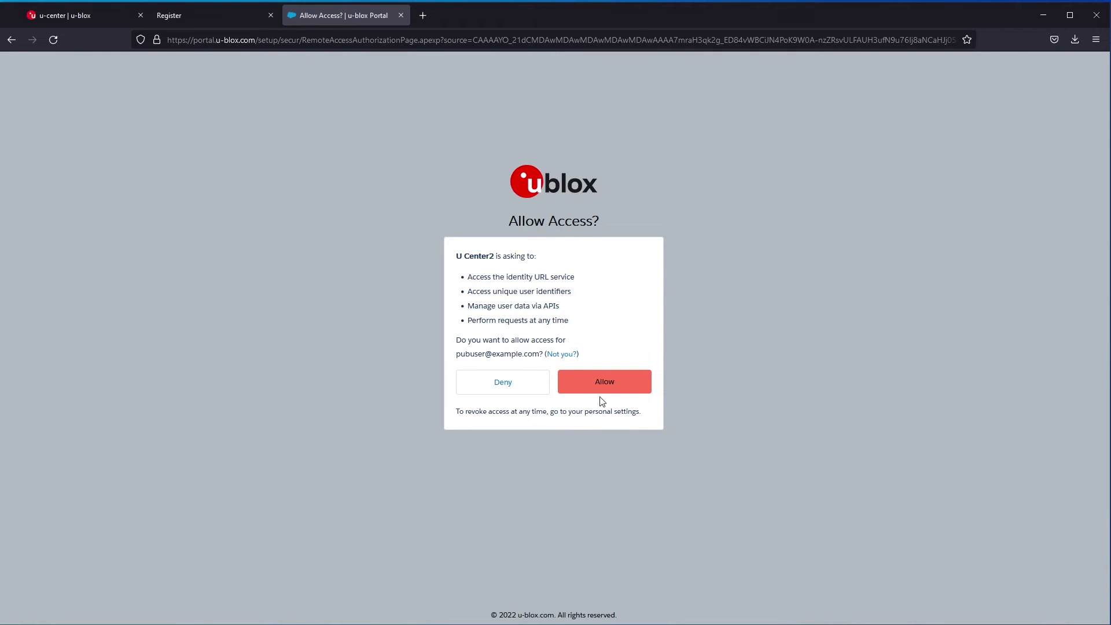
click(620, 392)
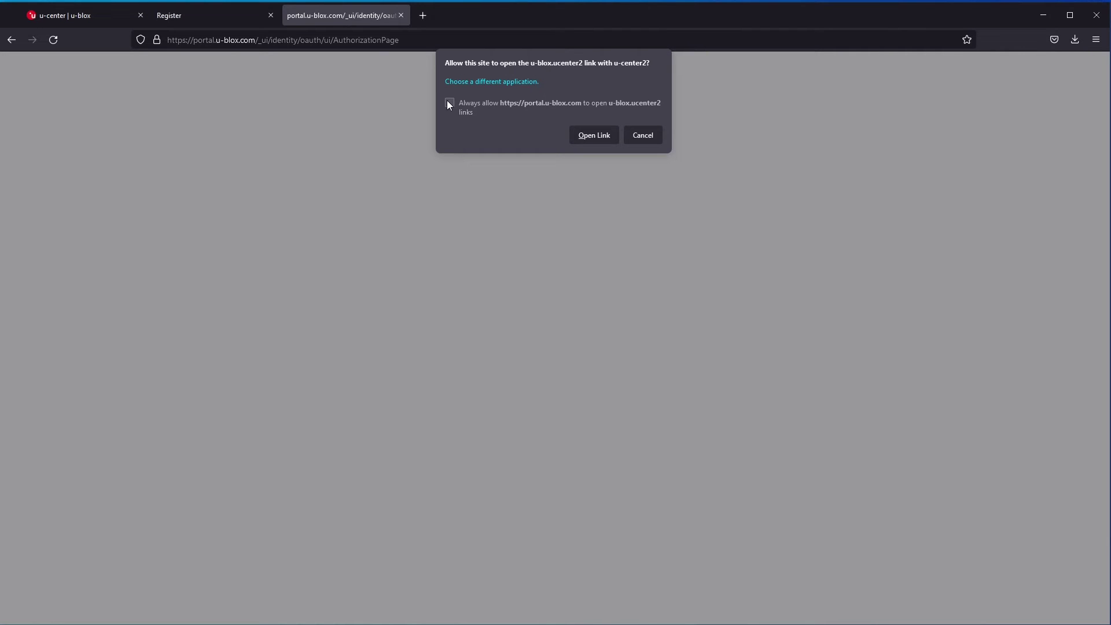
click(593, 135)
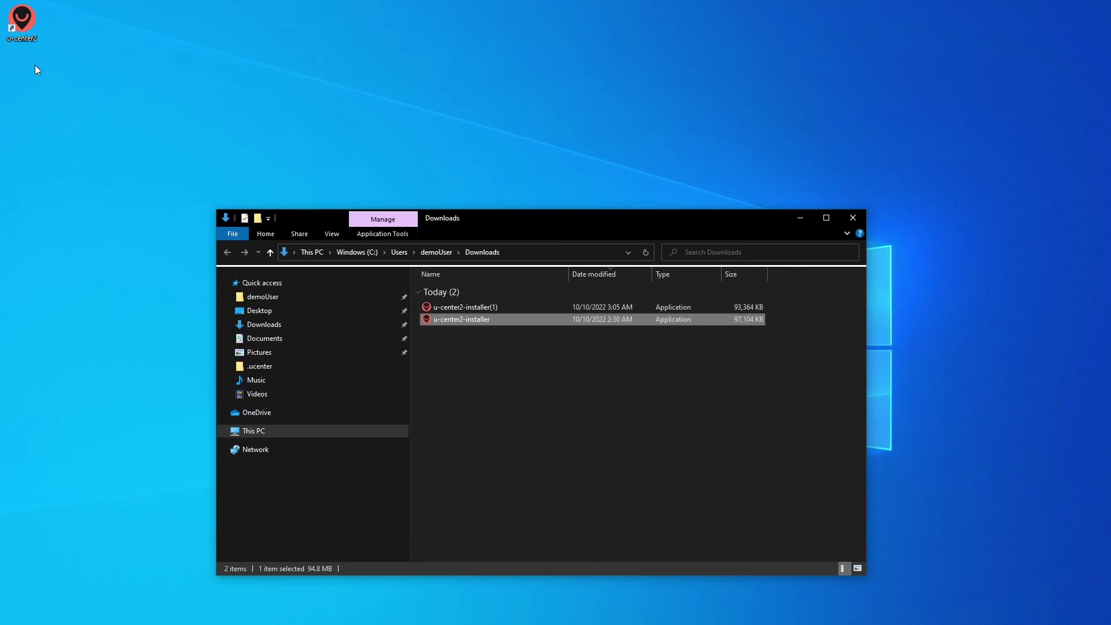
Step: Relaunch u-center 2 from its desktop shortcut
click(29, 29)
double_click(29, 29)
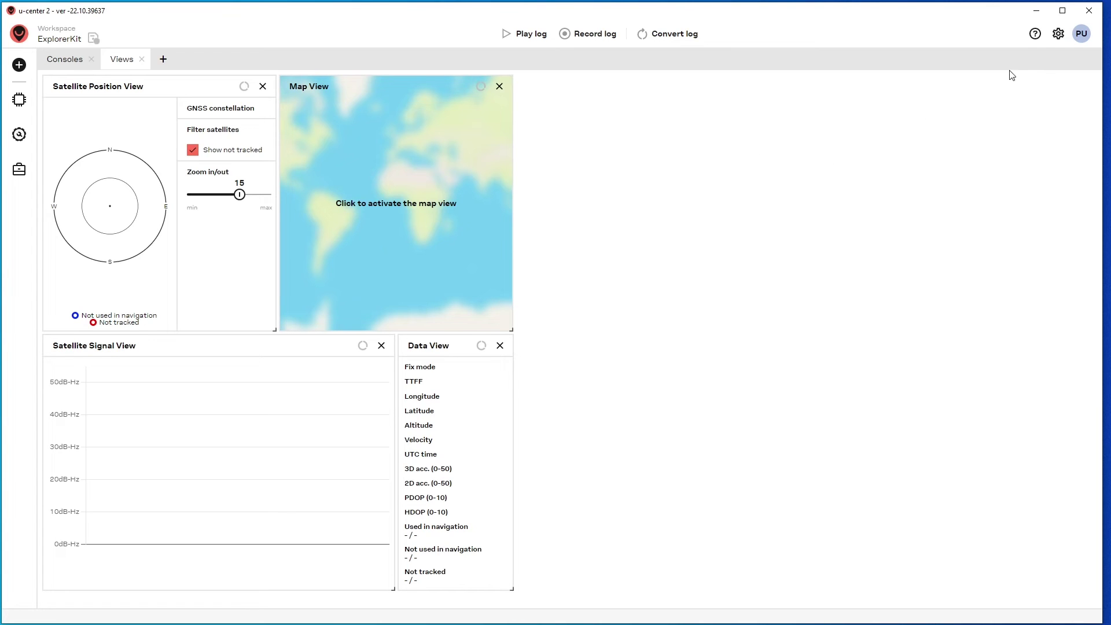
Step: Log out of u-center 2 from the PU avatar menu, then start logging in again with the browser
click(1083, 37)
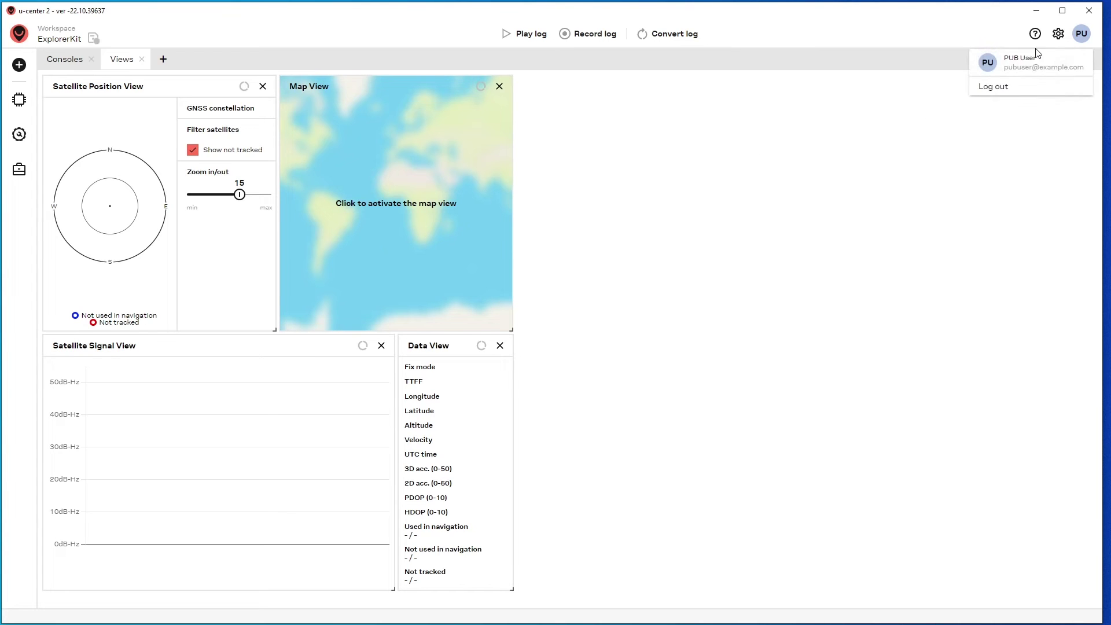
click(1028, 89)
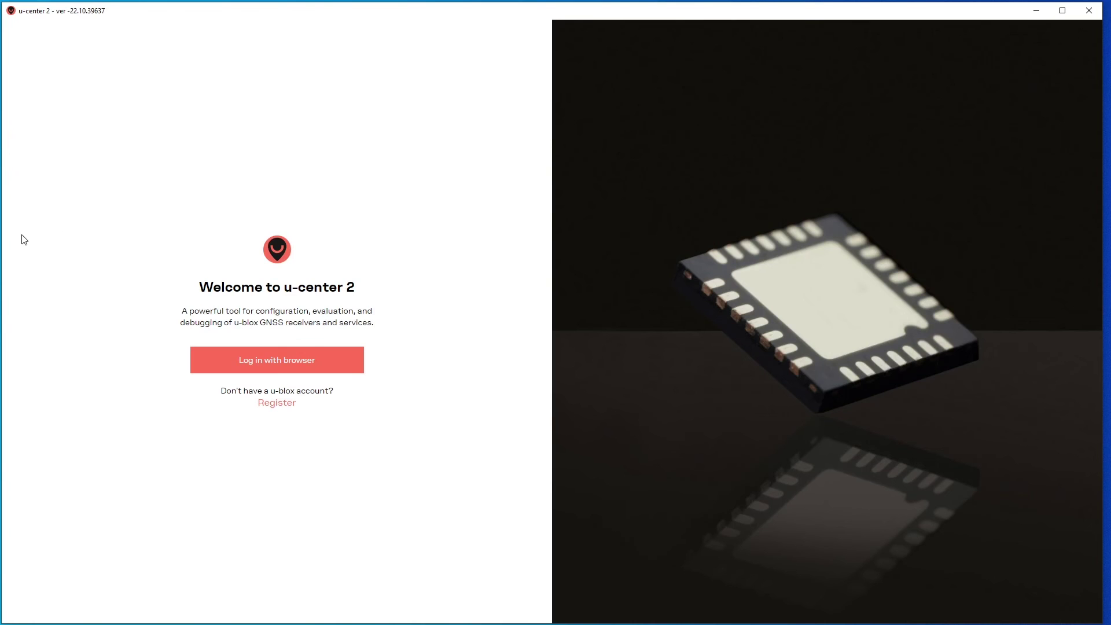
click(276, 362)
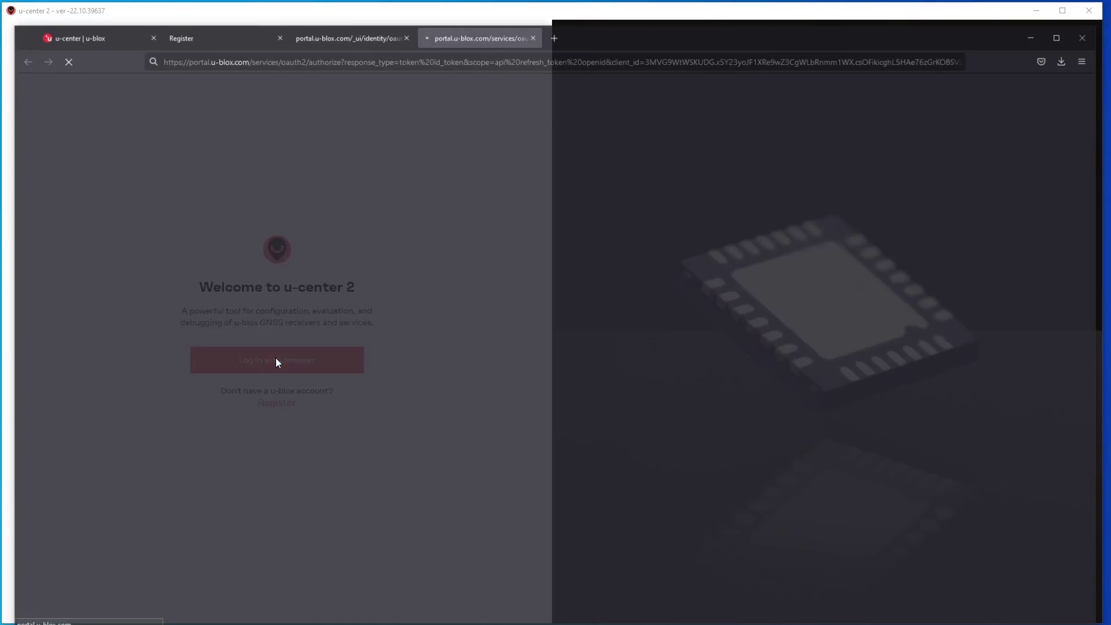